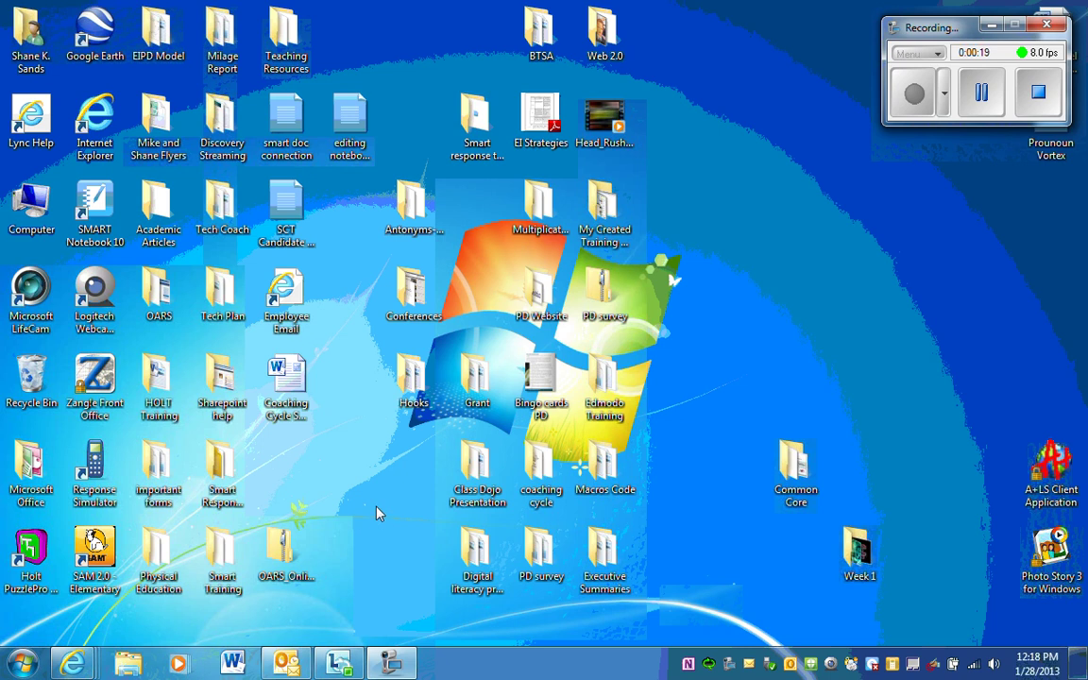
- Launch Task Scheduler from Start > All Programs > Accessories > System Tools
click(23, 664)
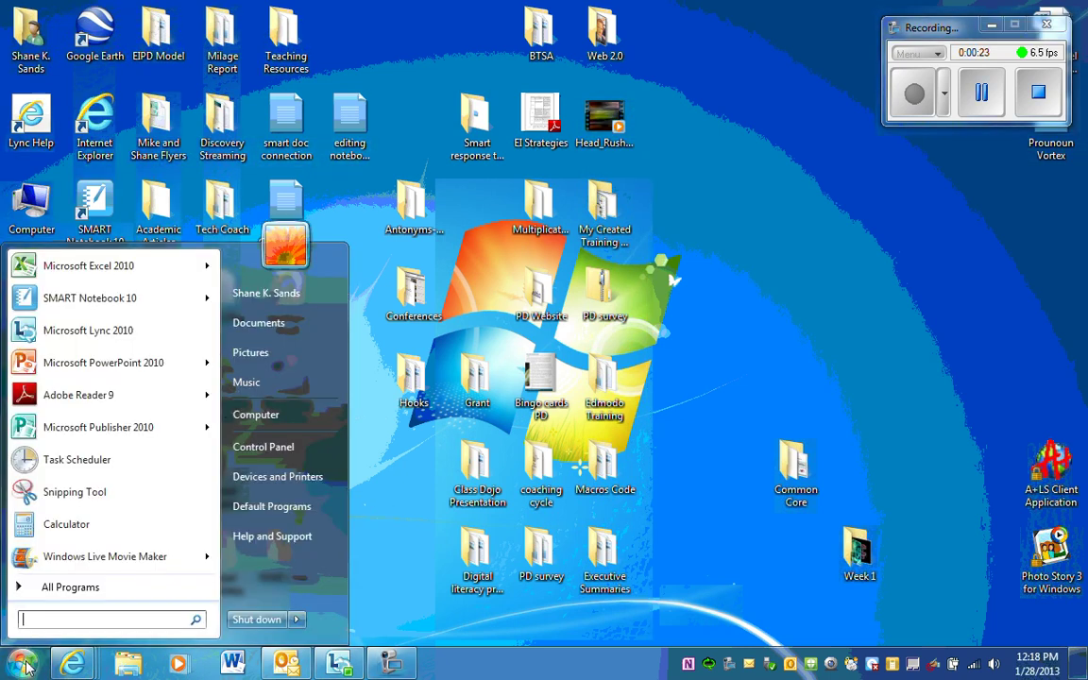
click(74, 588)
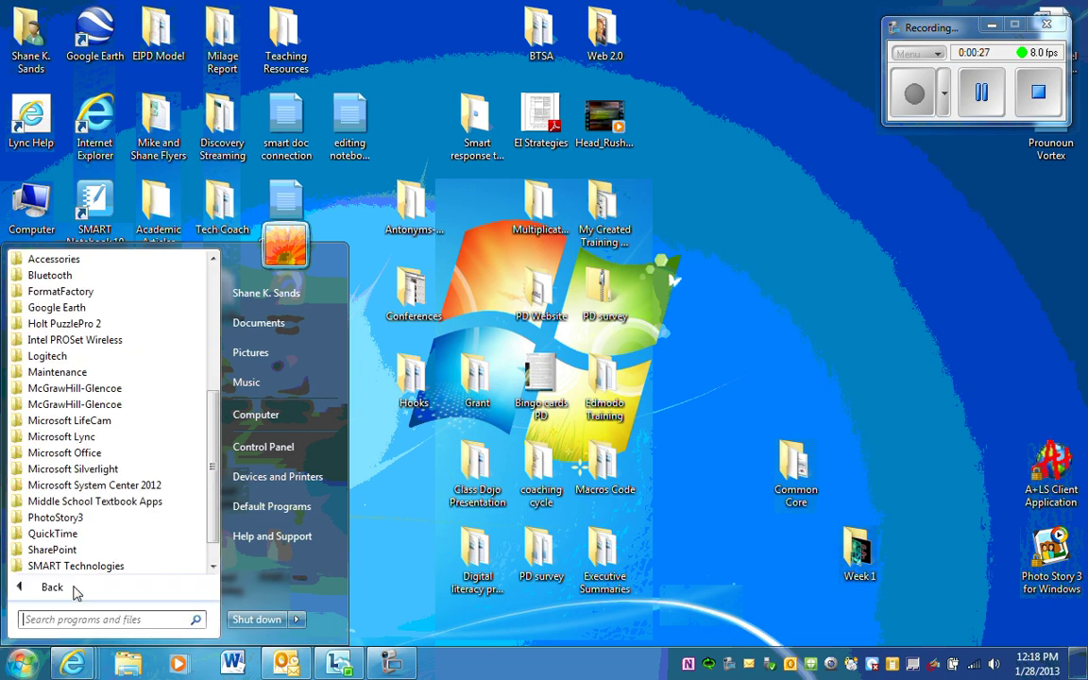
scroll(217, 408, up, 2)
click(57, 357)
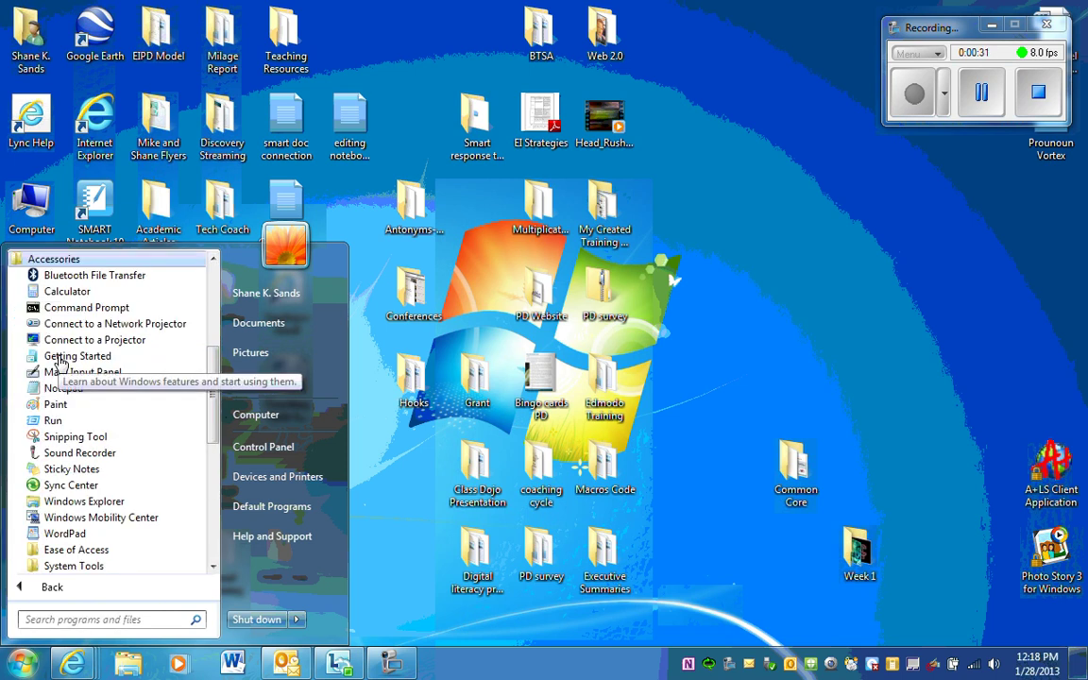
scroll(217, 427, down, 2)
scroll(218, 427, down, 2)
click(75, 391)
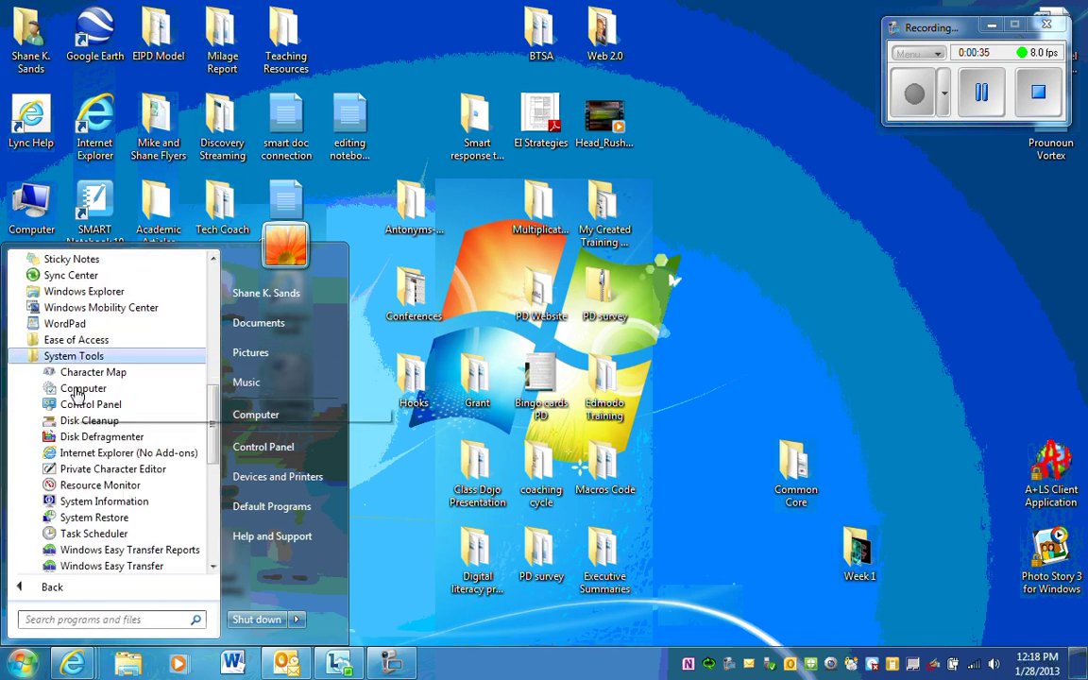
scroll(212, 418, down, 2)
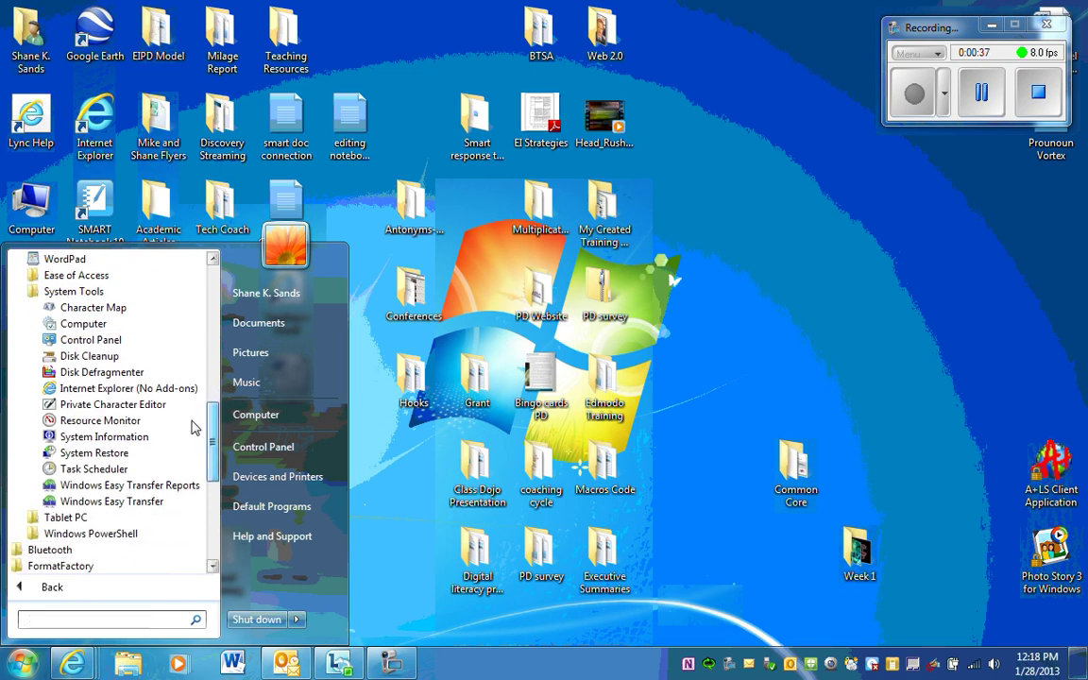
click(80, 470)
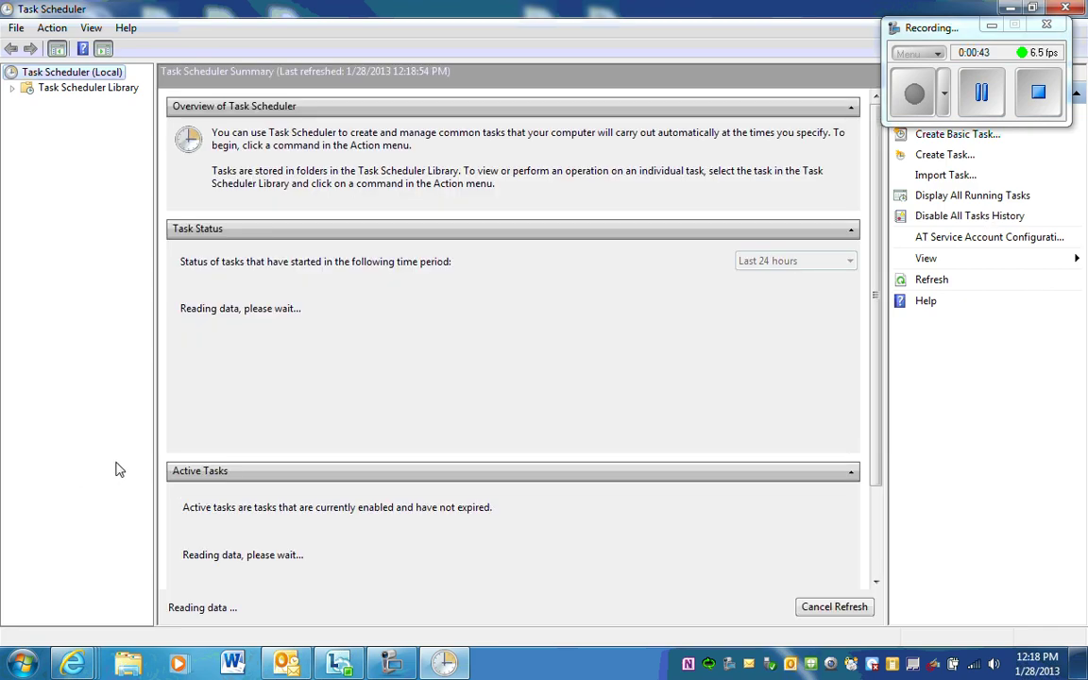
- Create a task named 'Clean Up' that runs whether the user is logged on or not
drag(950, 33, 759, 13)
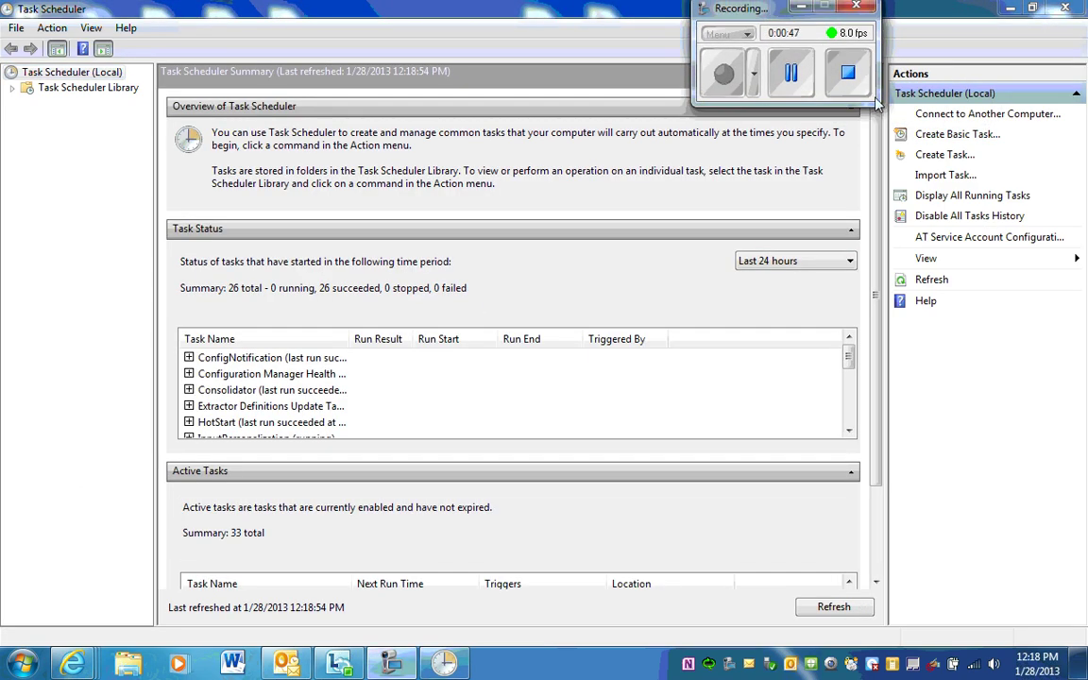
click(940, 156)
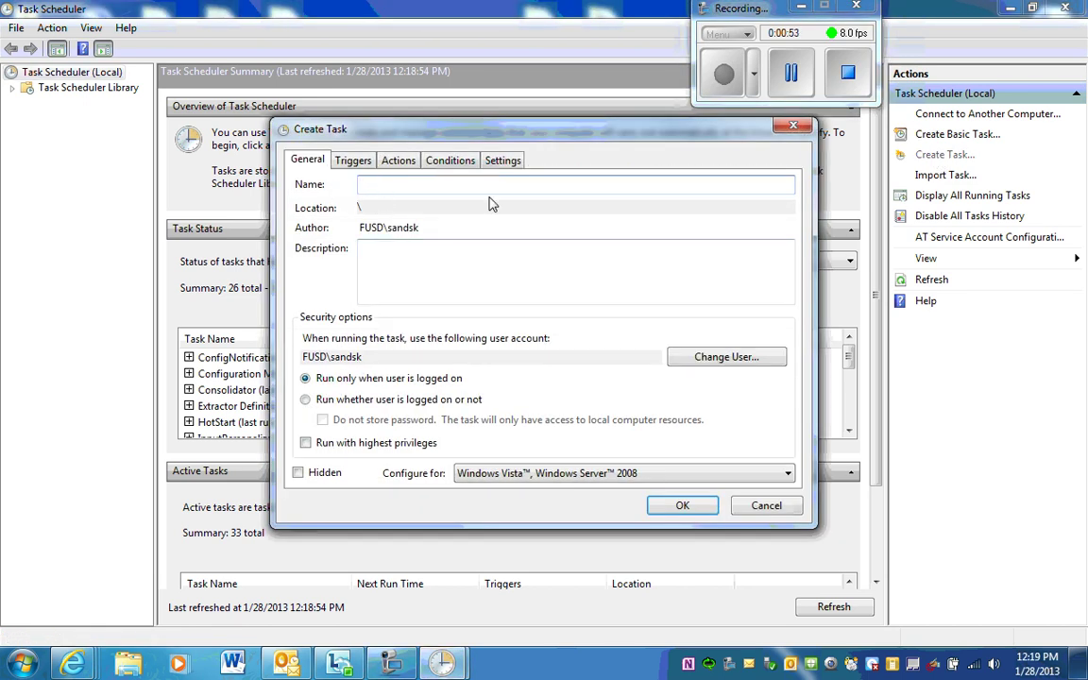
text(Clean)
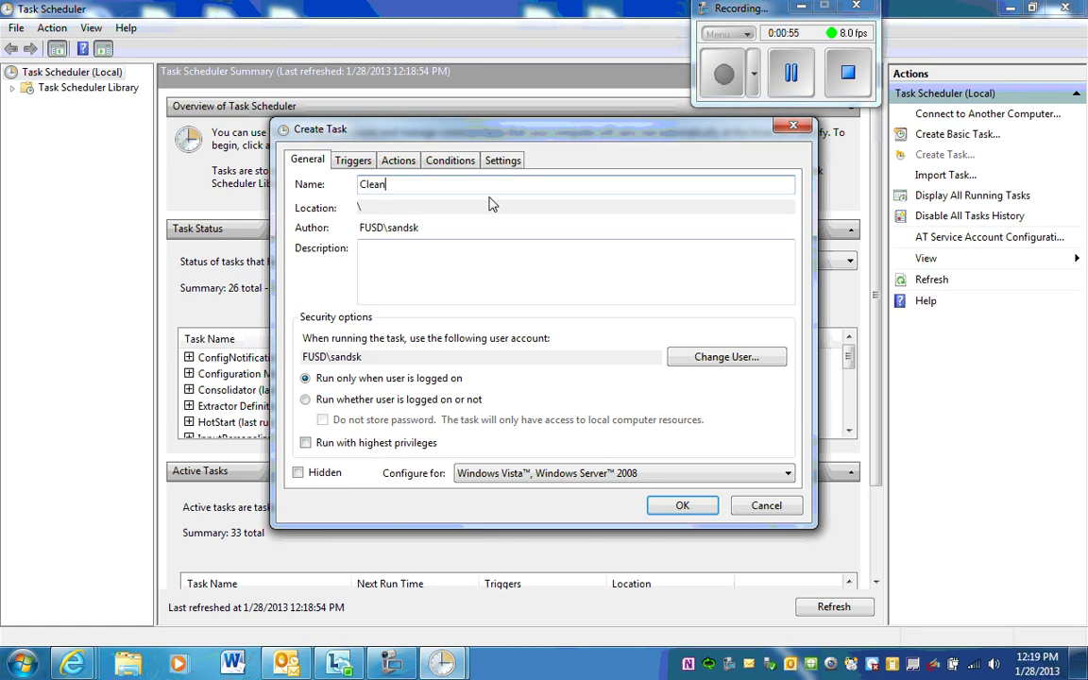
text( Up)
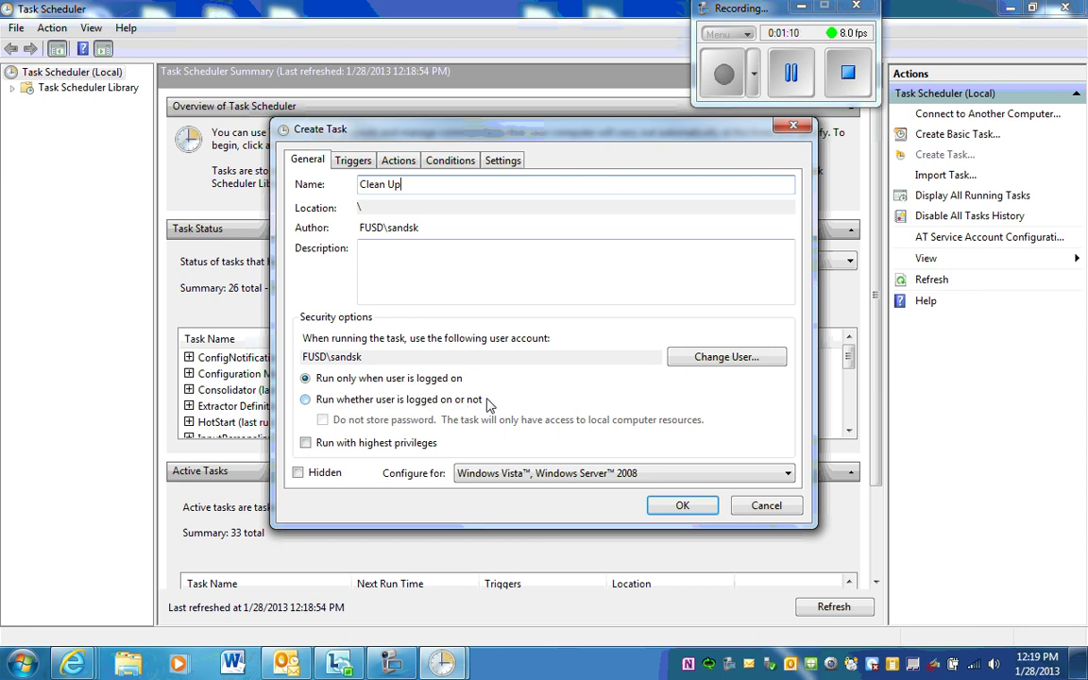
click(306, 400)
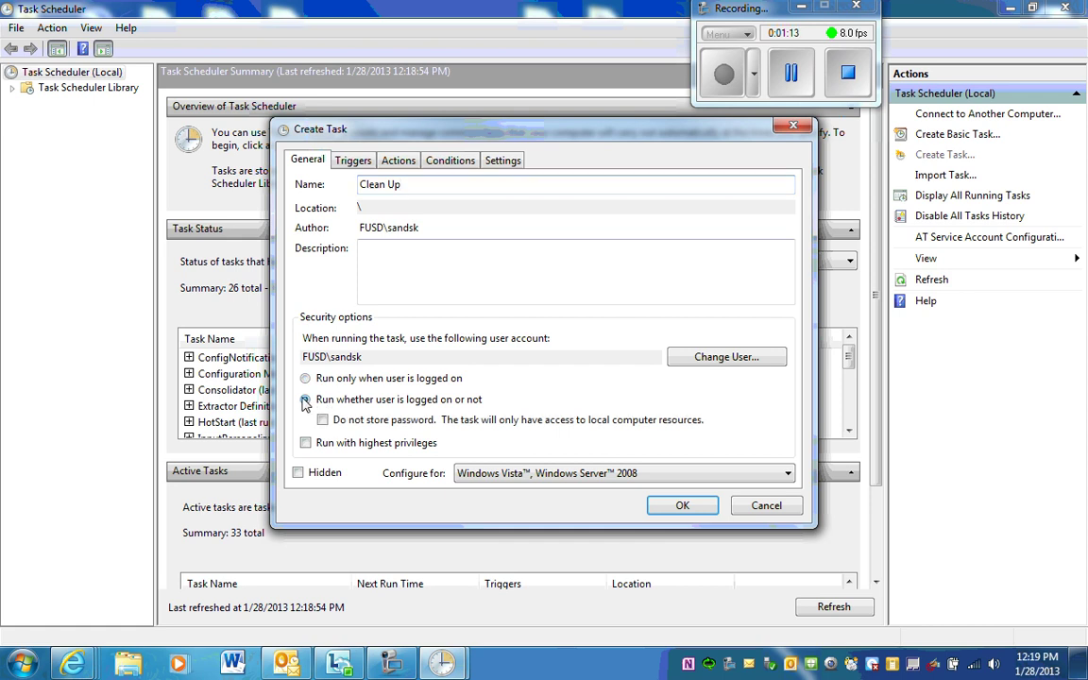
- Add a new trigger for the task set to recur Daily
click(355, 162)
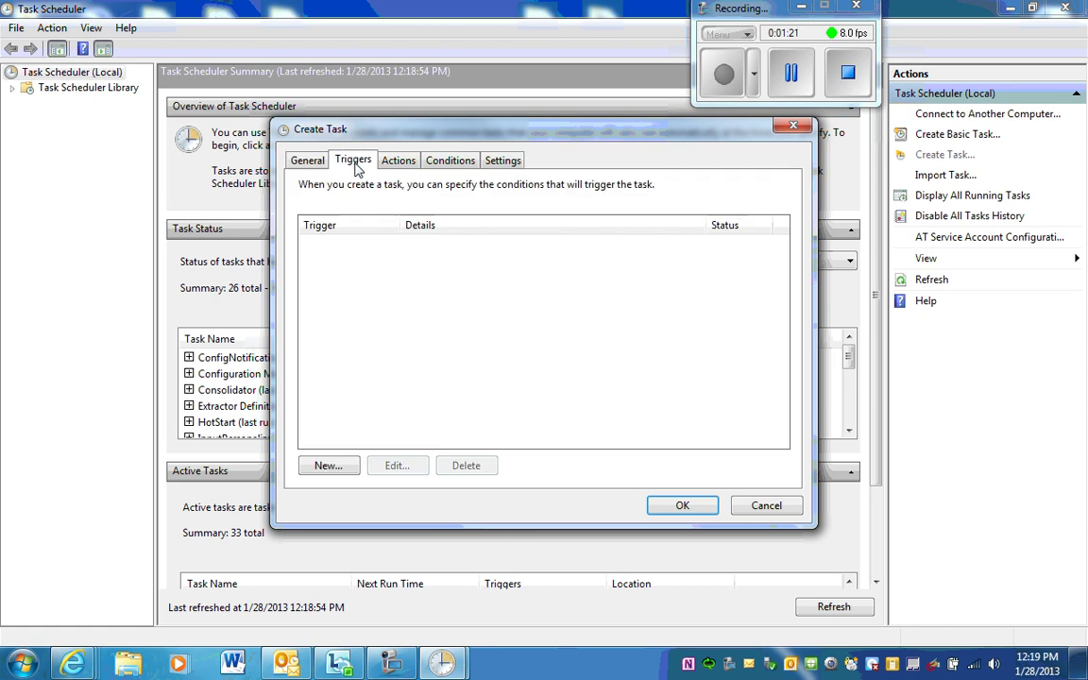
click(328, 467)
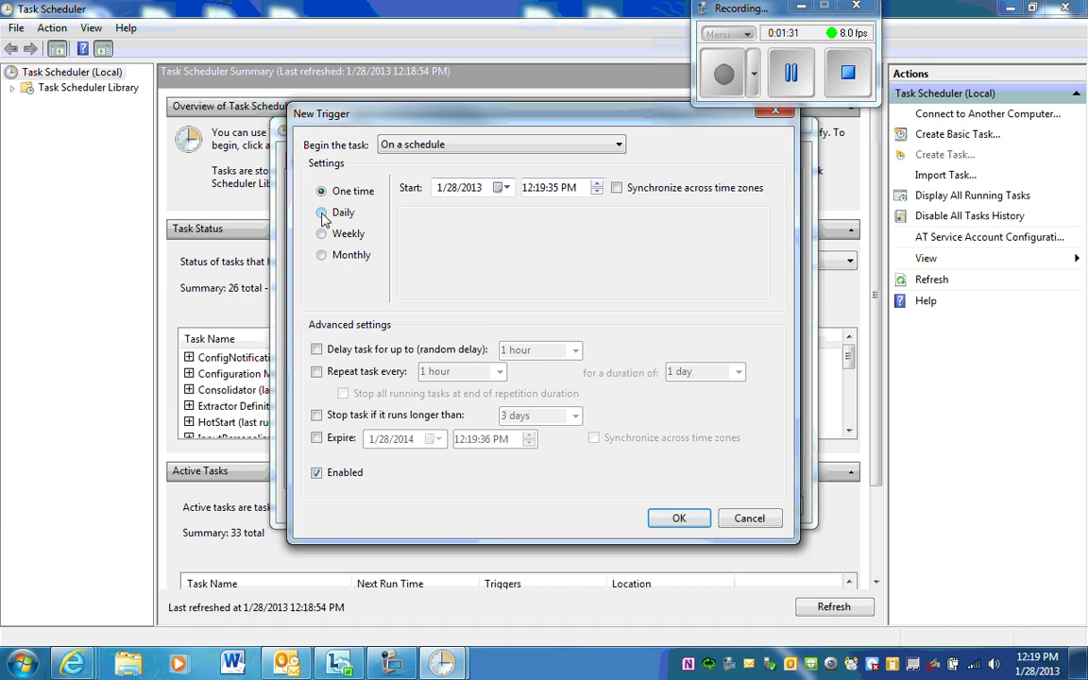
click(322, 214)
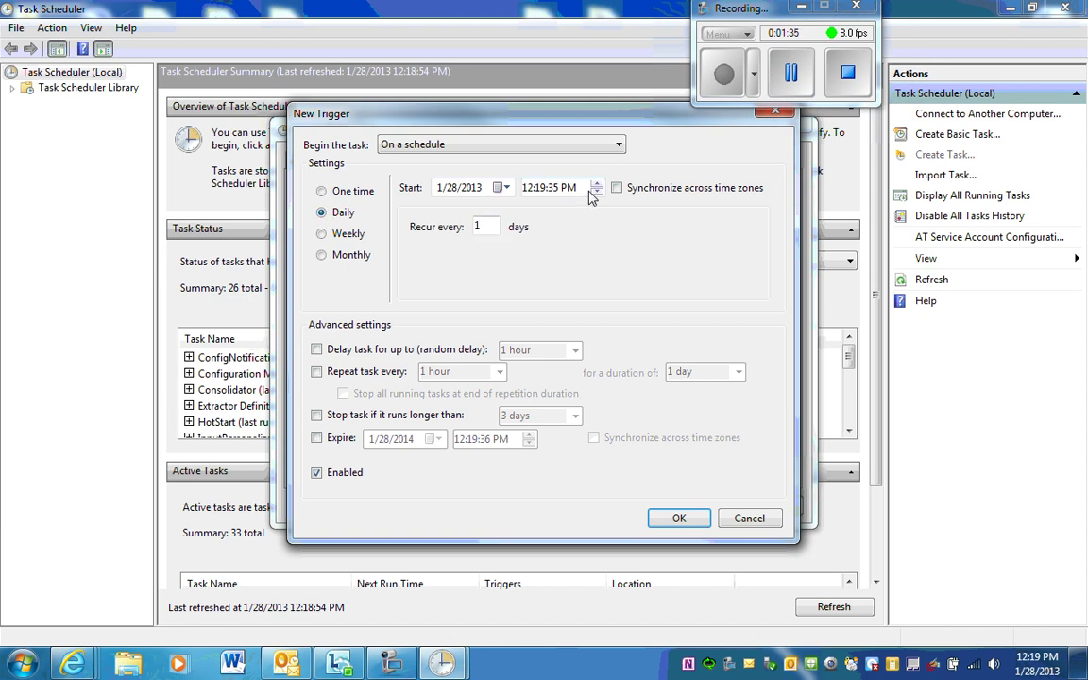
- Adjust the trigger's start time to 9:42 AM
click(530, 188)
click(598, 192)
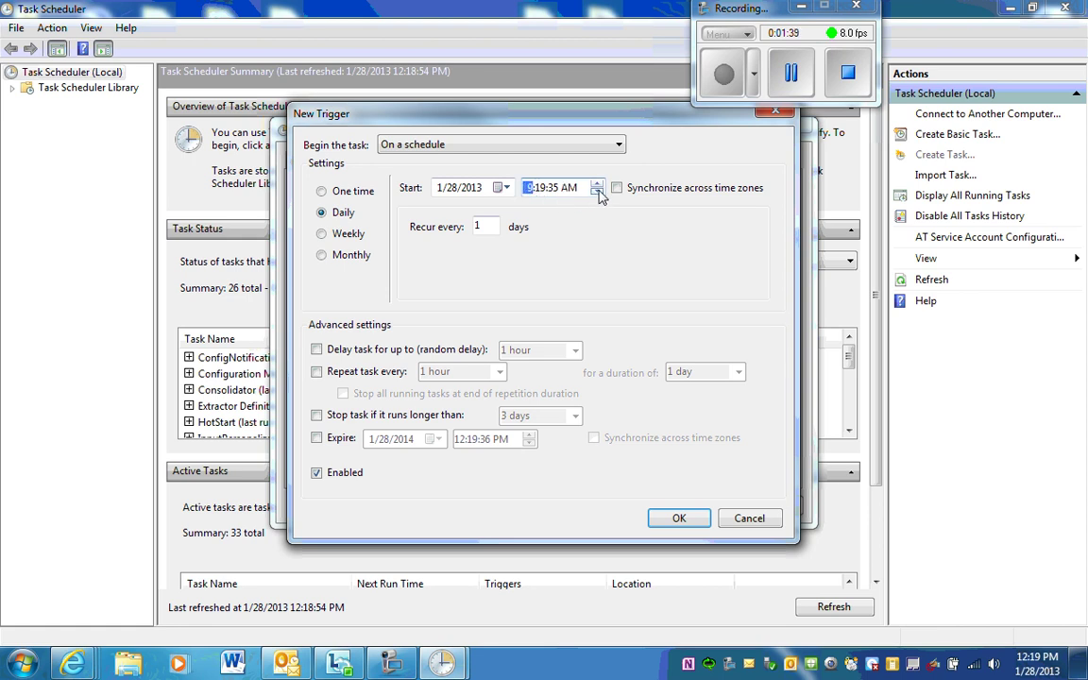
click(539, 187)
click(598, 184)
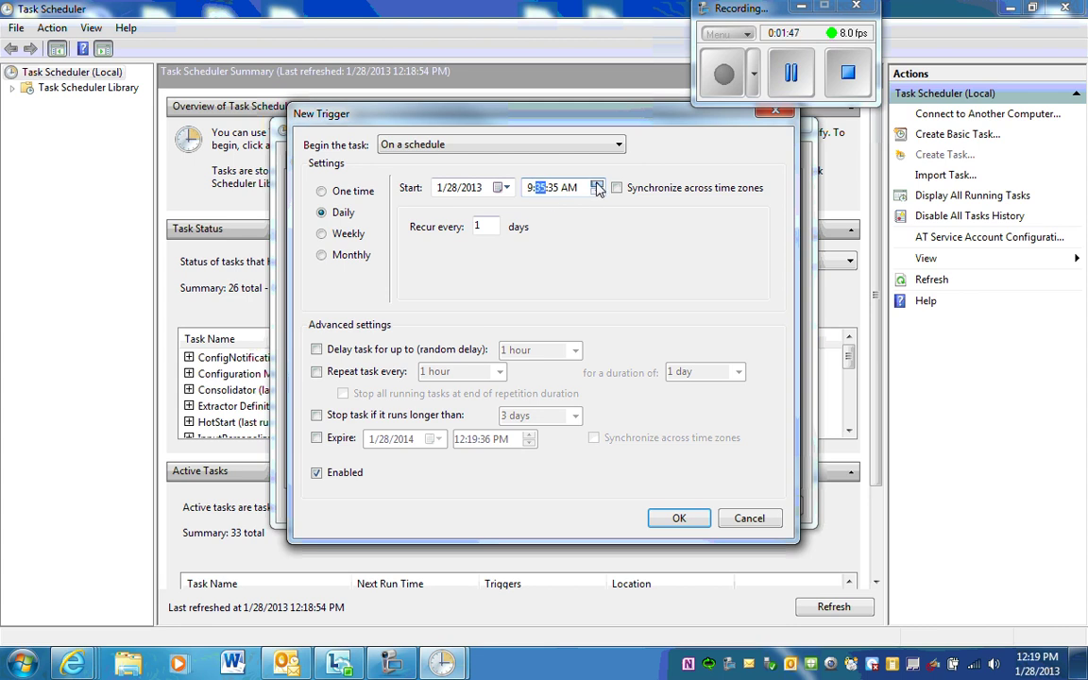
click(598, 185)
- Leave interval repetition off and disable the 3-day 'Stop task if it runs longer than' limit
click(318, 373)
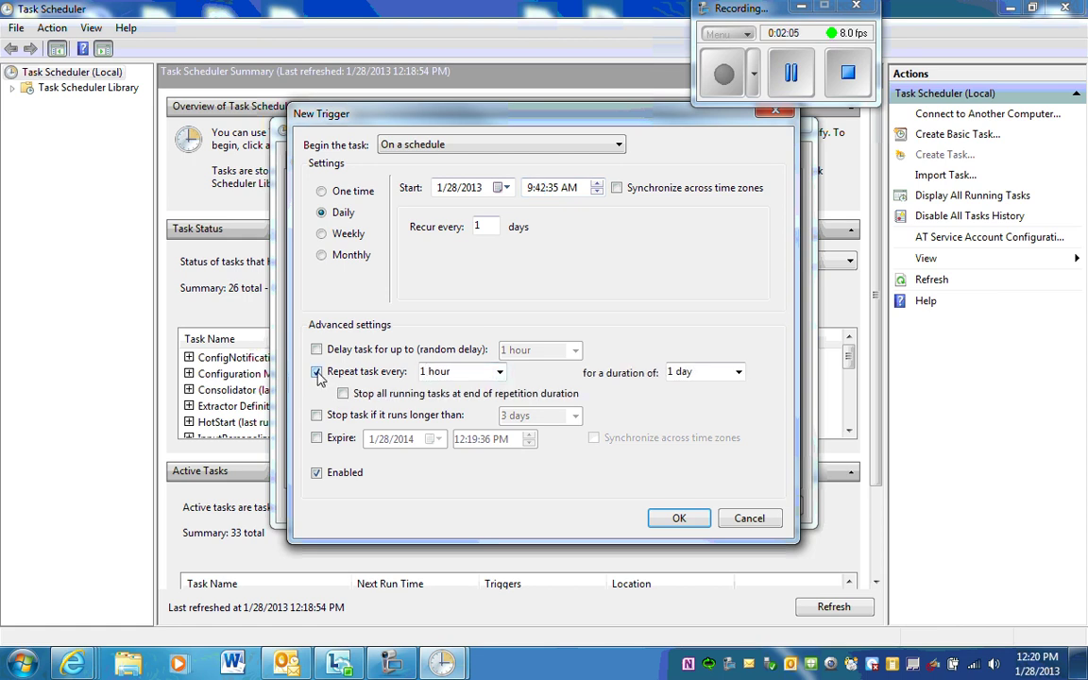
click(317, 374)
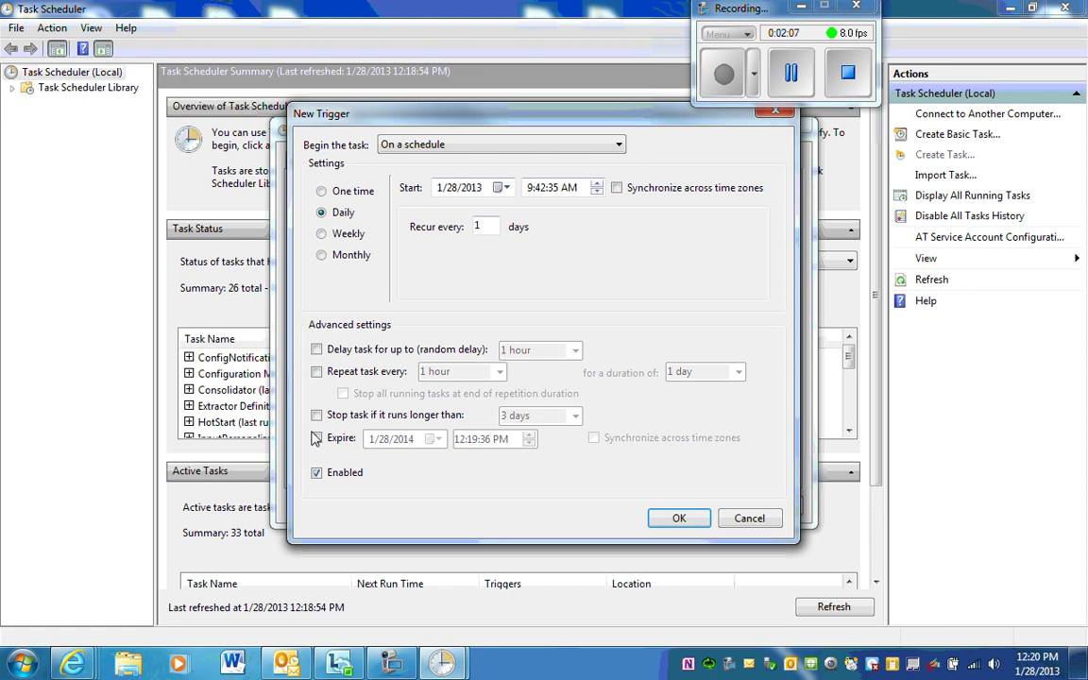
click(316, 417)
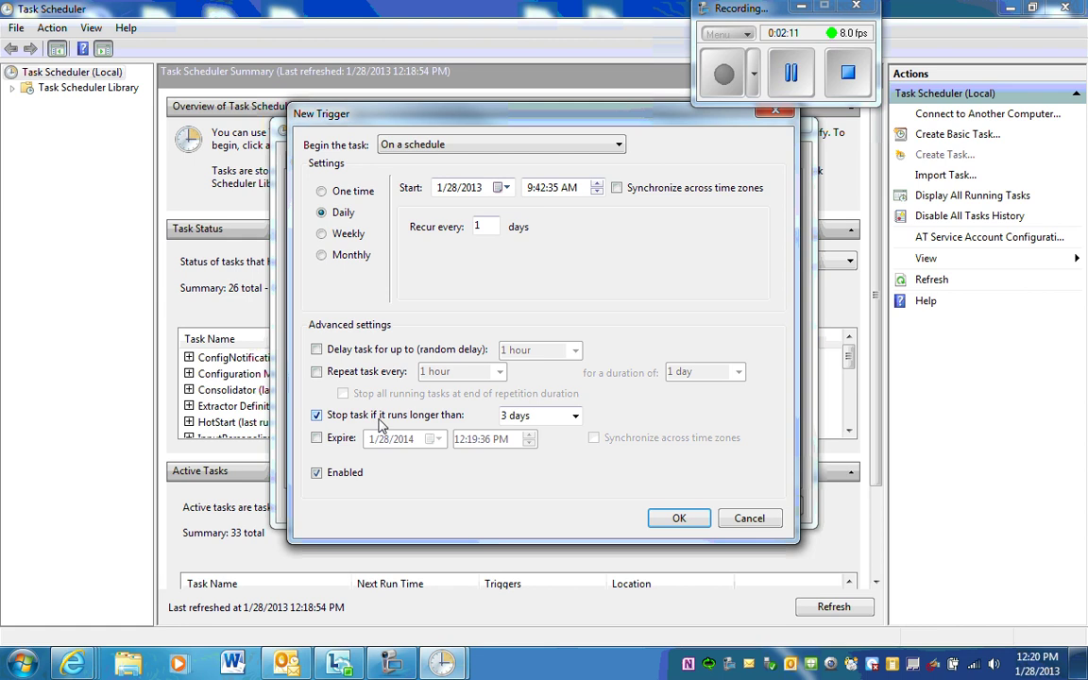
click(575, 417)
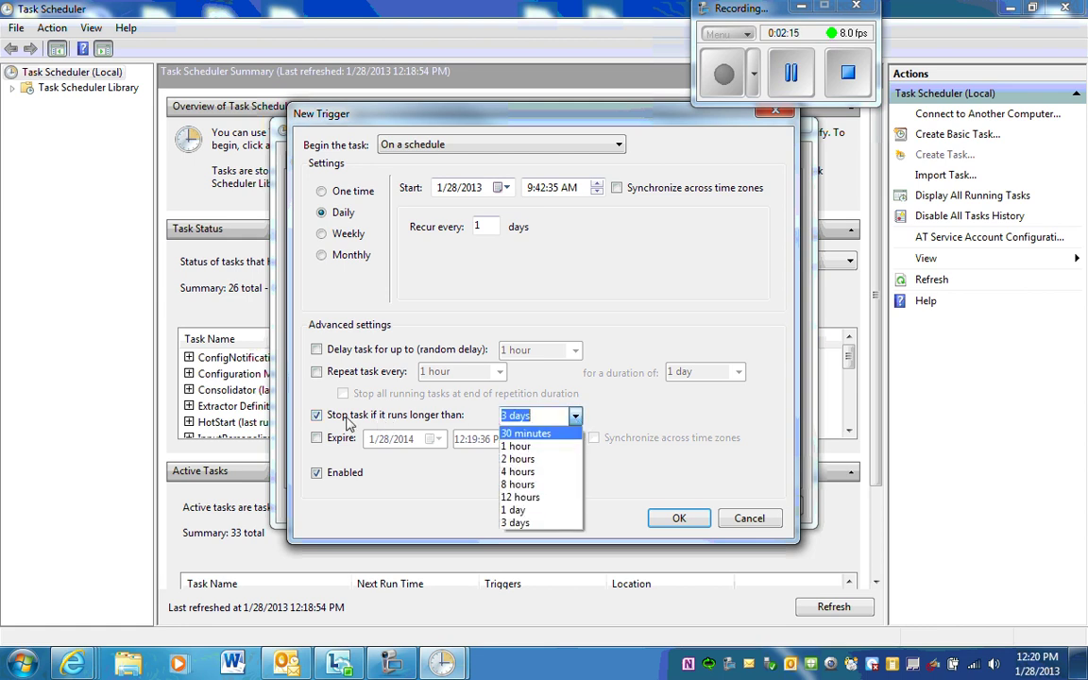
click(317, 416)
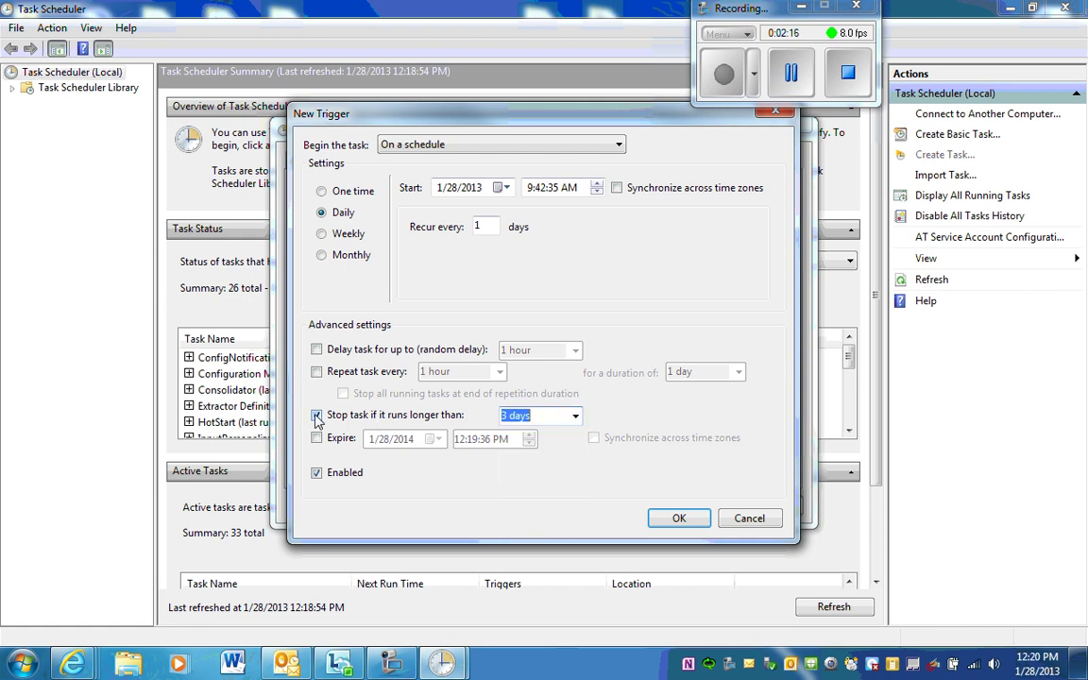
click(317, 417)
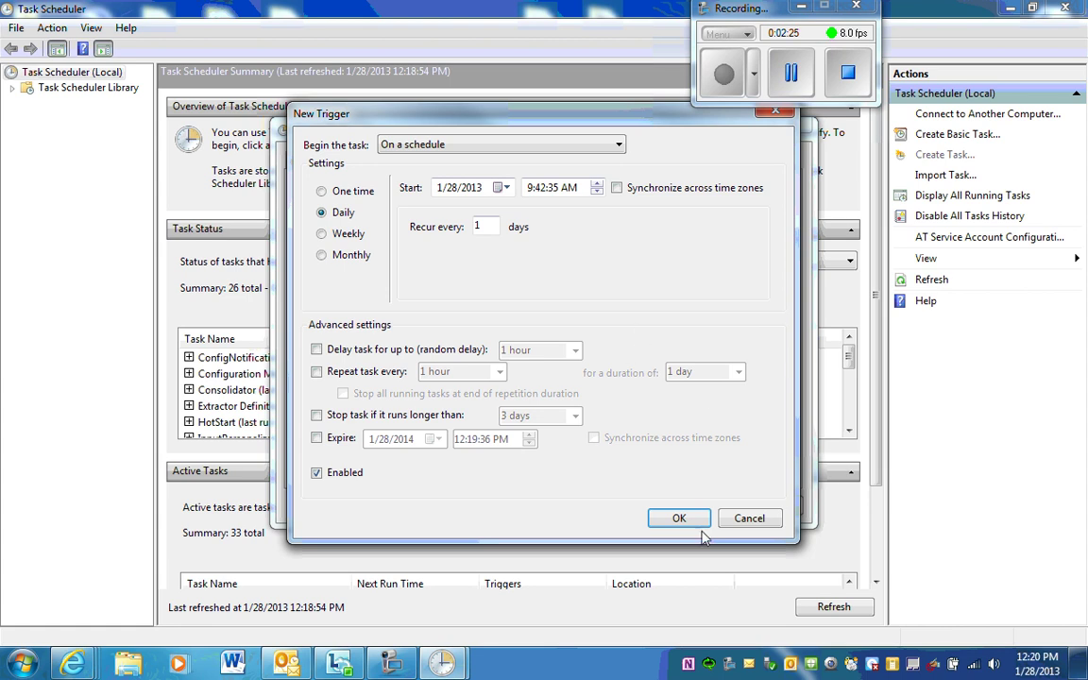
- Save the daily 9:42 AM trigger and start a new Start a program action
click(676, 520)
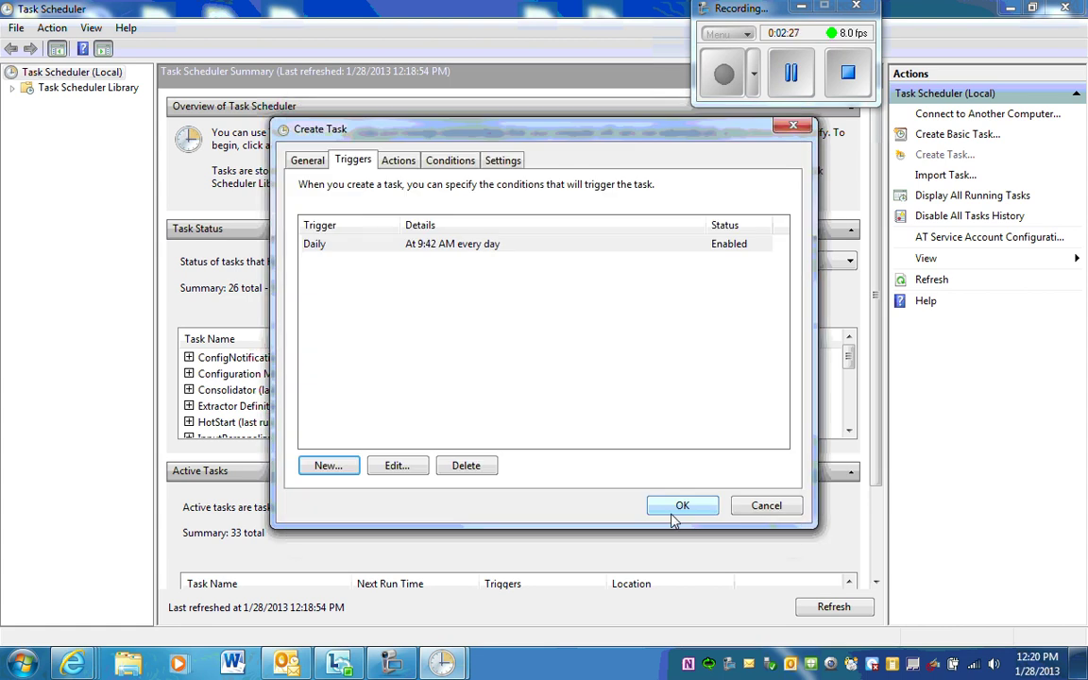
click(471, 248)
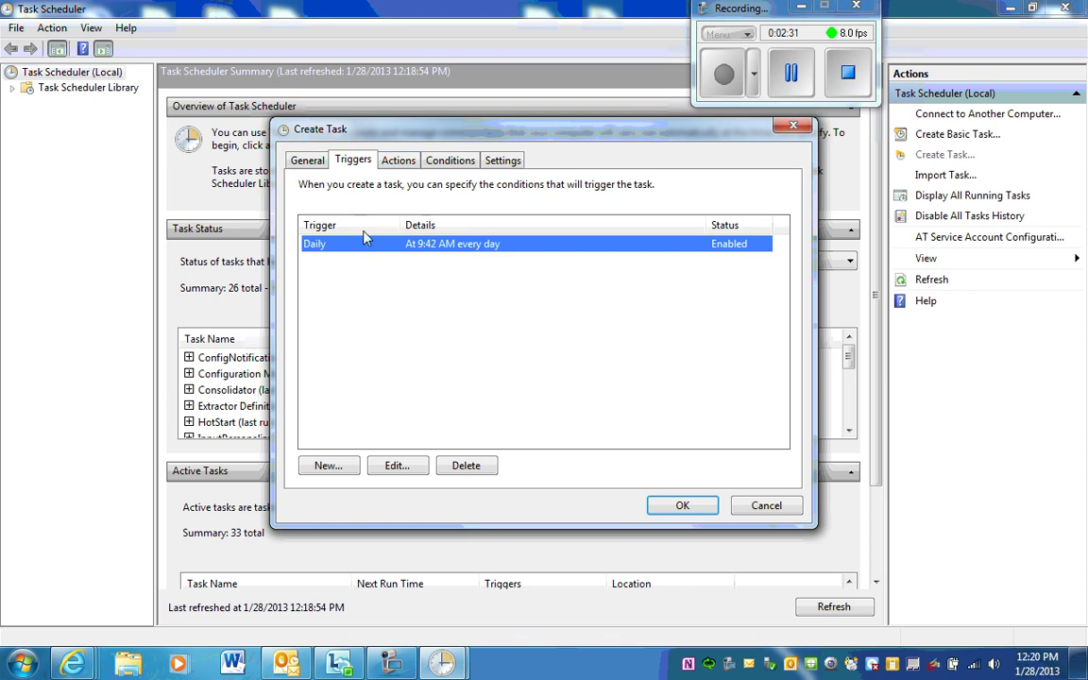
click(400, 162)
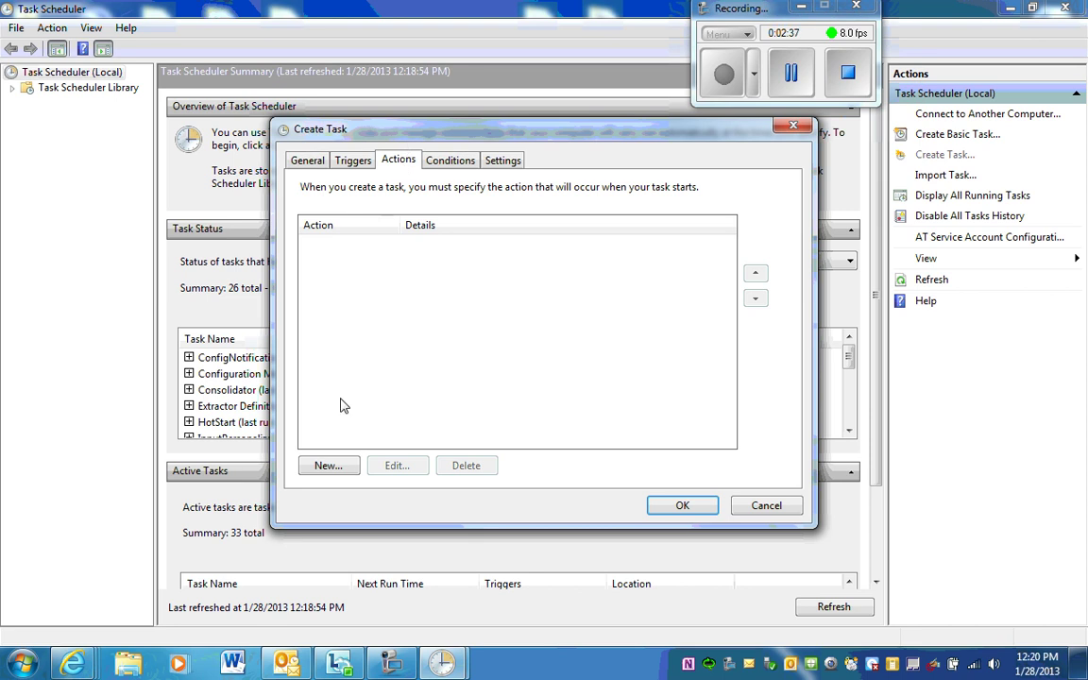
click(326, 466)
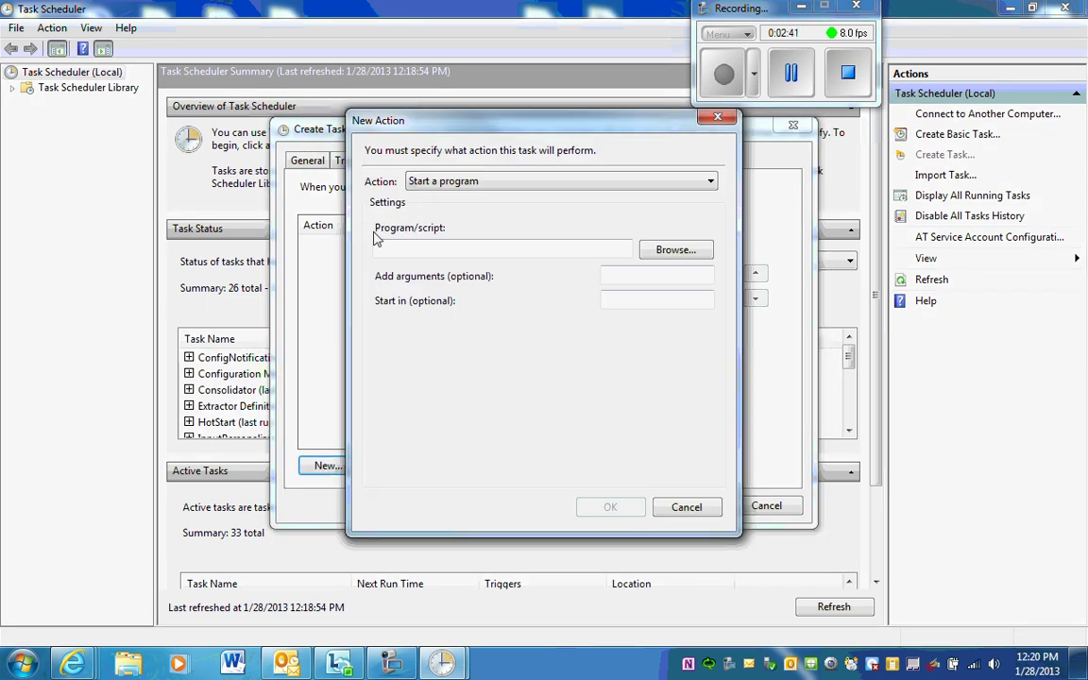
- Choose '10 10.wma' from Music > varied > Television Theme Songs as the program to start
click(684, 254)
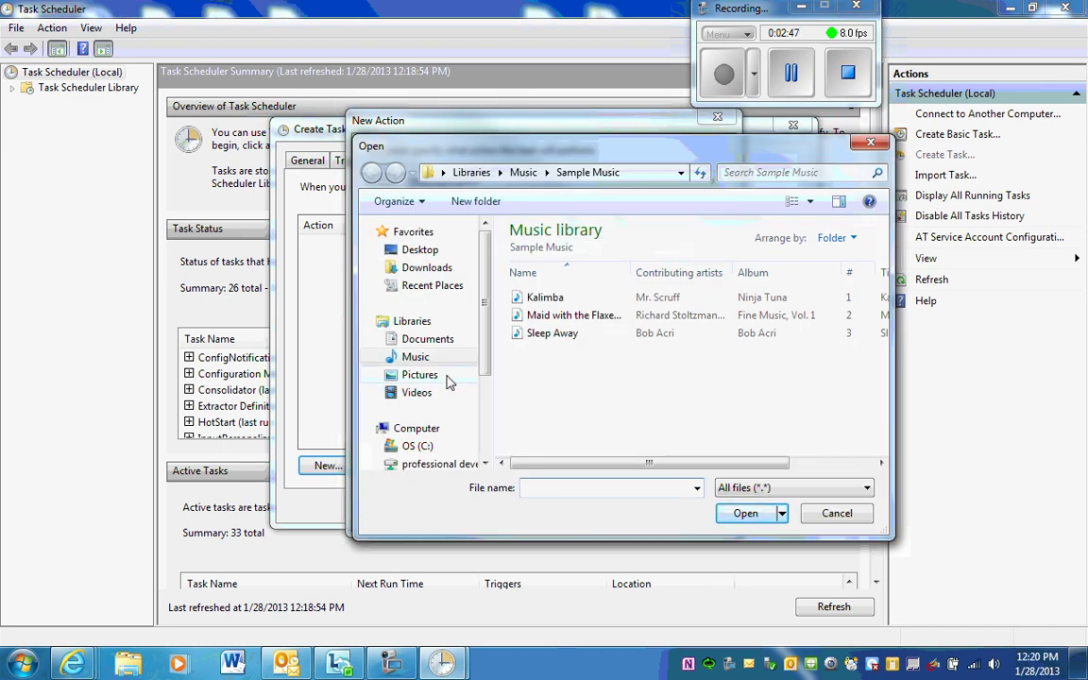
click(389, 356)
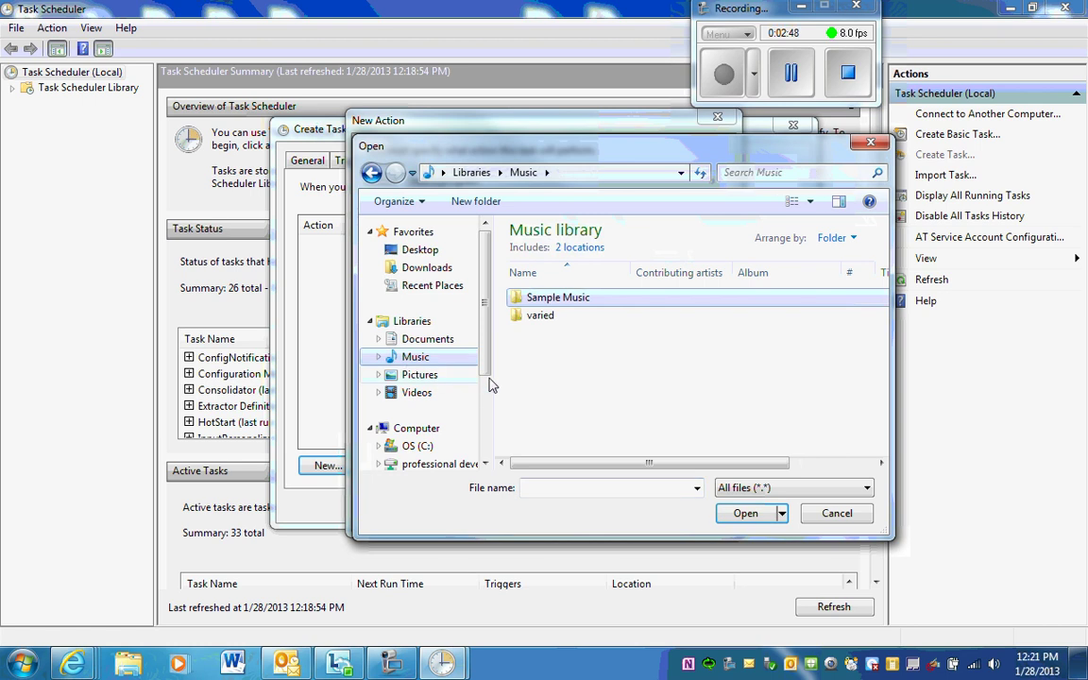
click(554, 323)
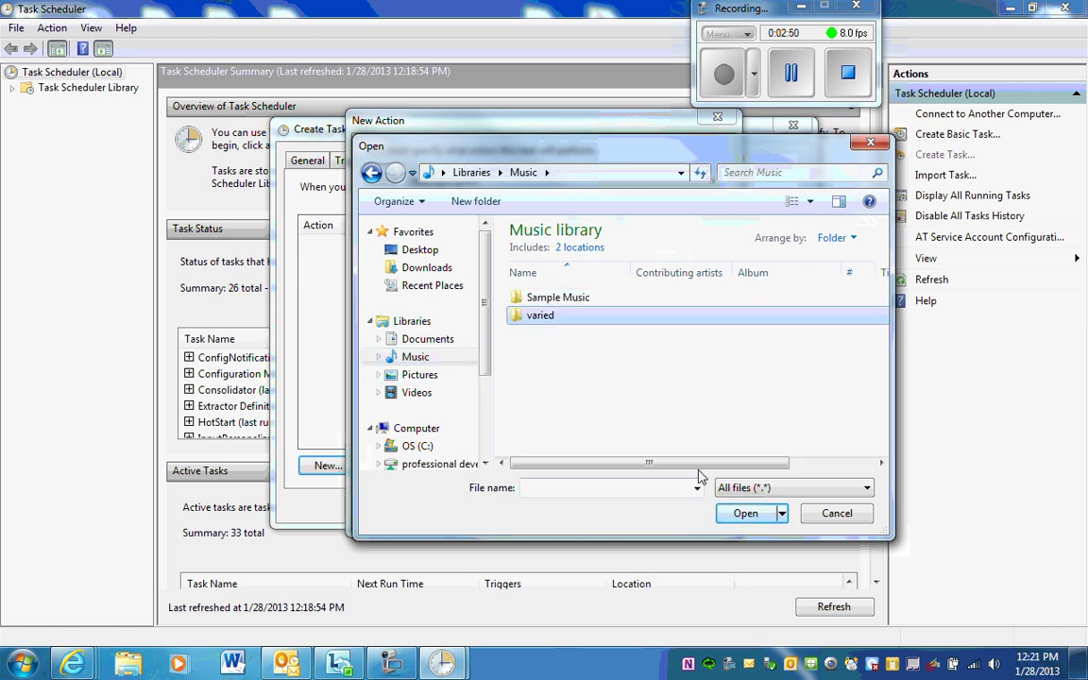
click(743, 513)
click(559, 300)
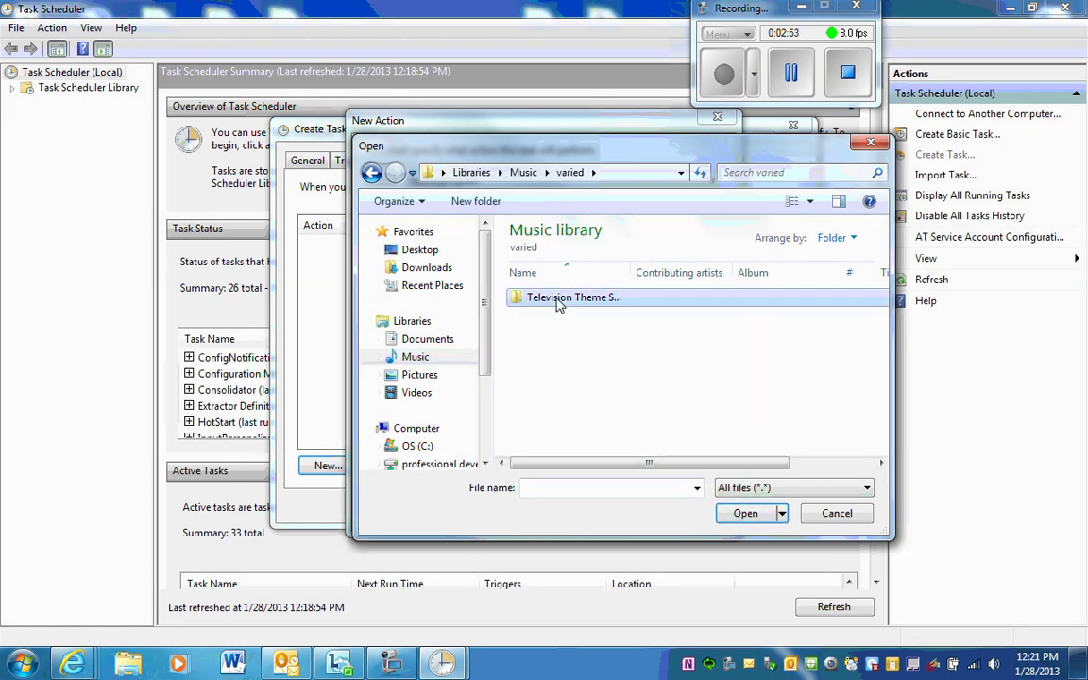
click(747, 515)
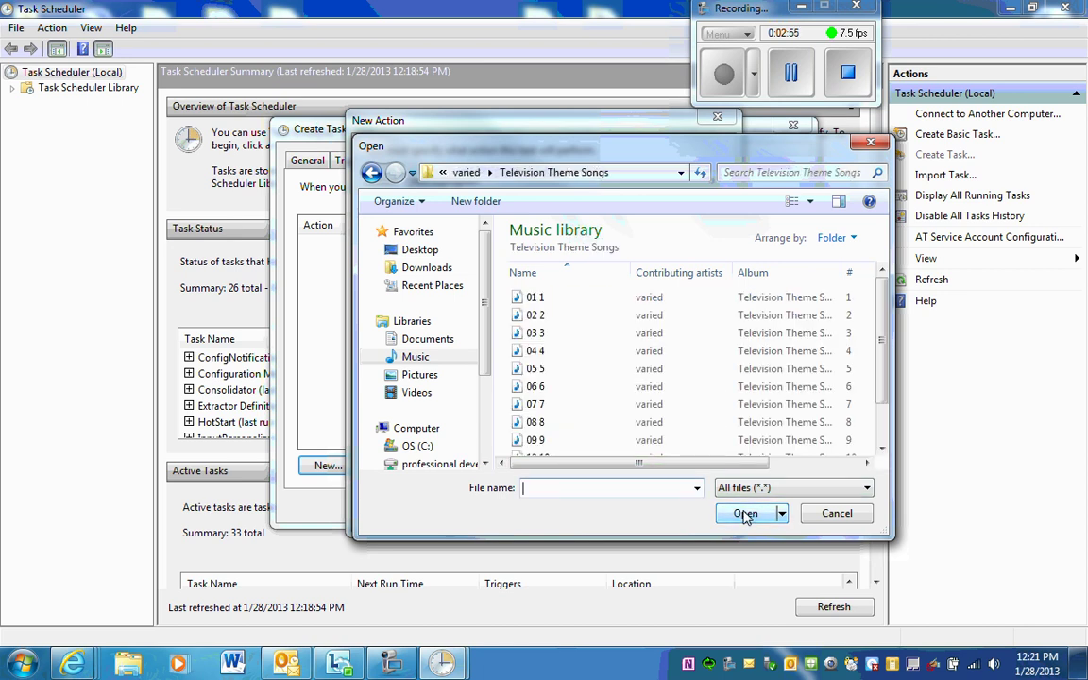
scroll(875, 349, down, 2)
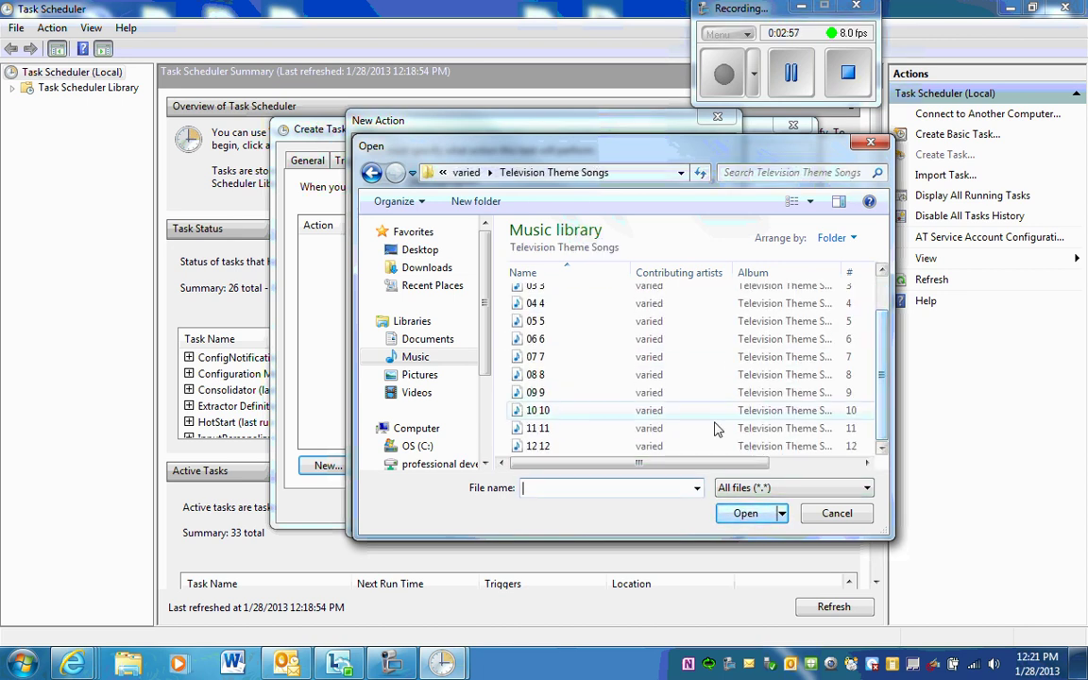
click(542, 416)
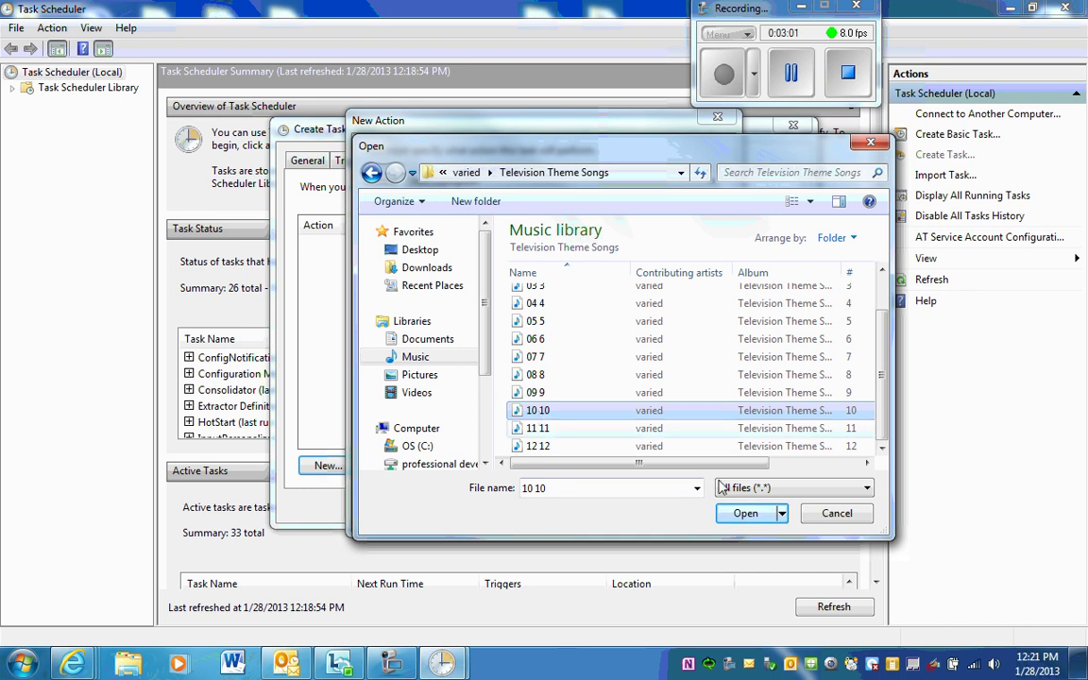
click(748, 513)
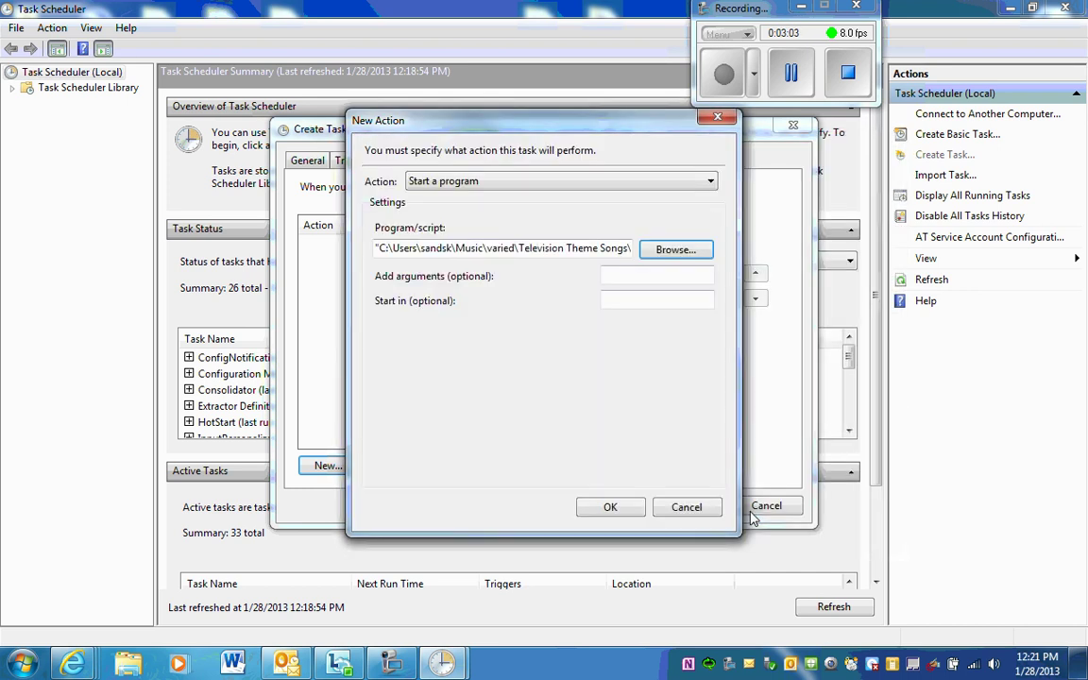
- Confirm the 10 10.wma action, review Conditions and Settings, and save the Clean Up task
click(609, 506)
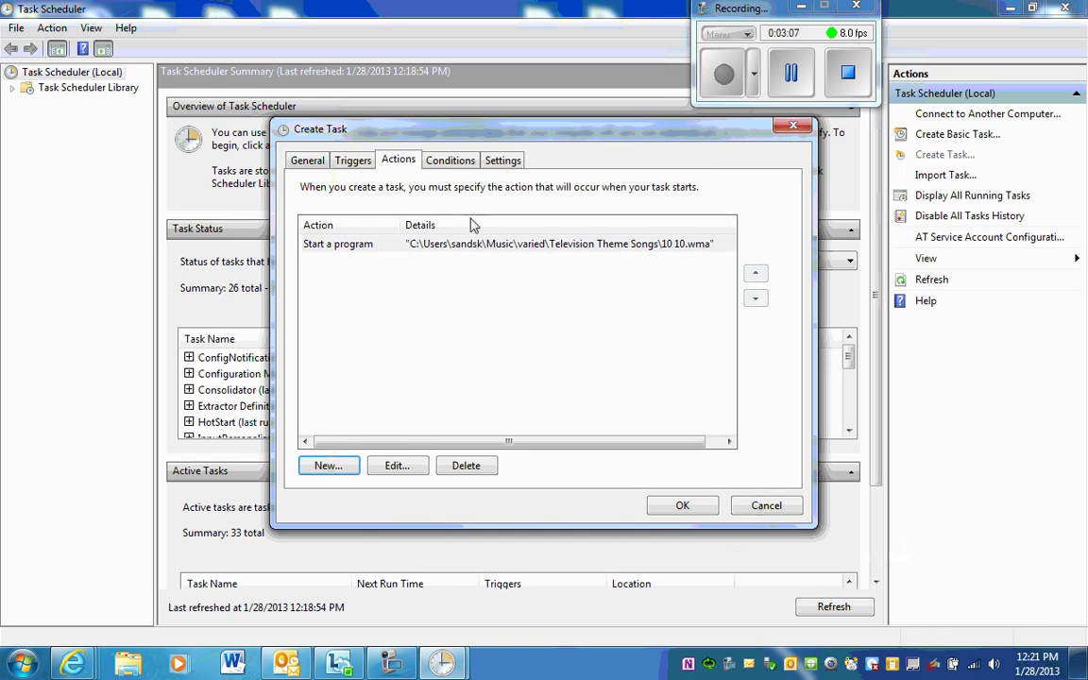
click(451, 162)
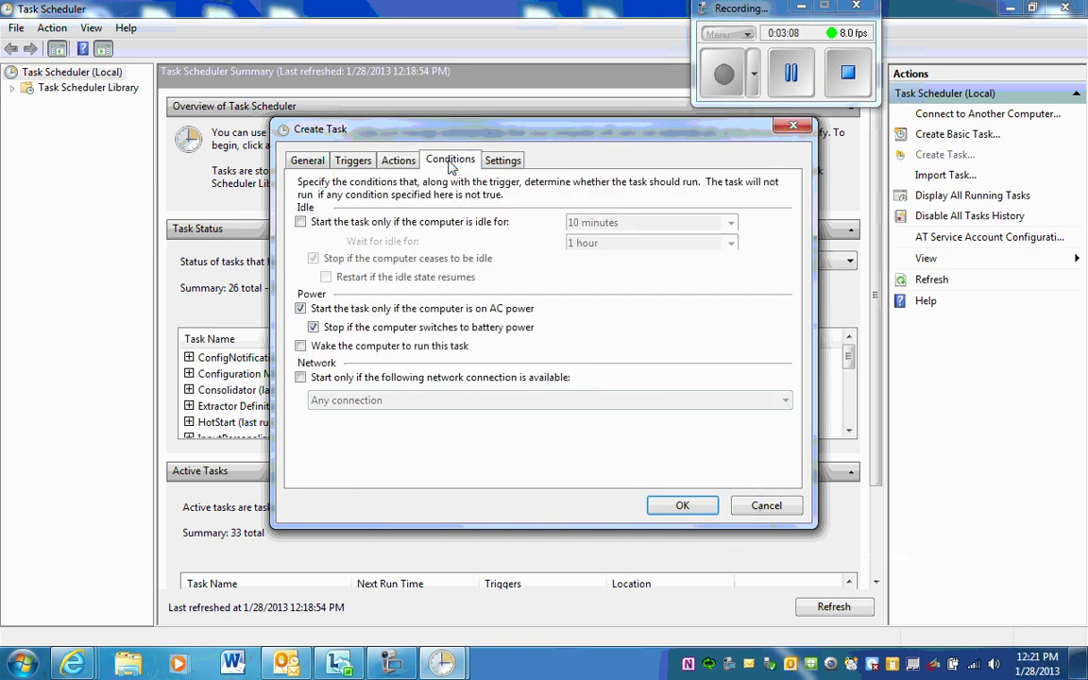
click(503, 160)
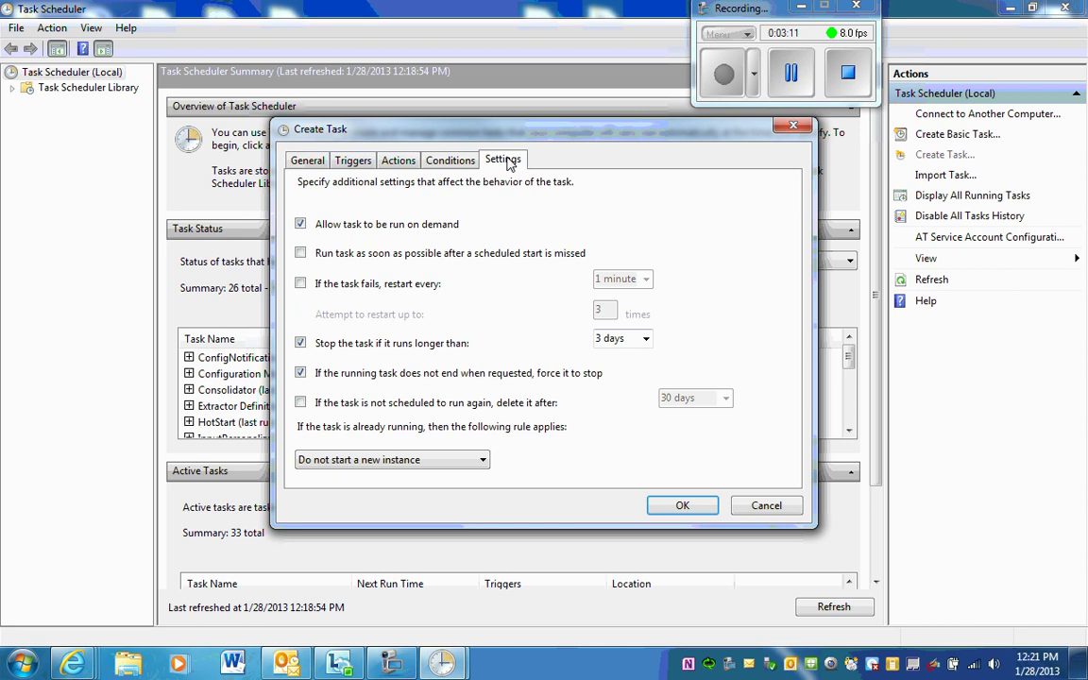
click(358, 167)
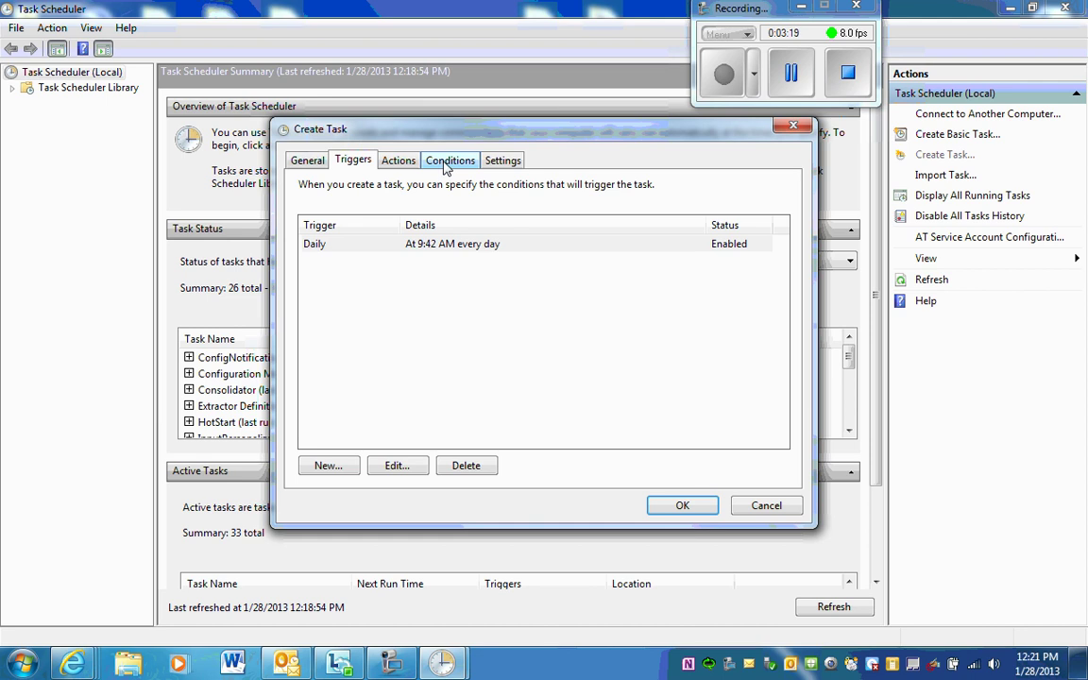
click(683, 508)
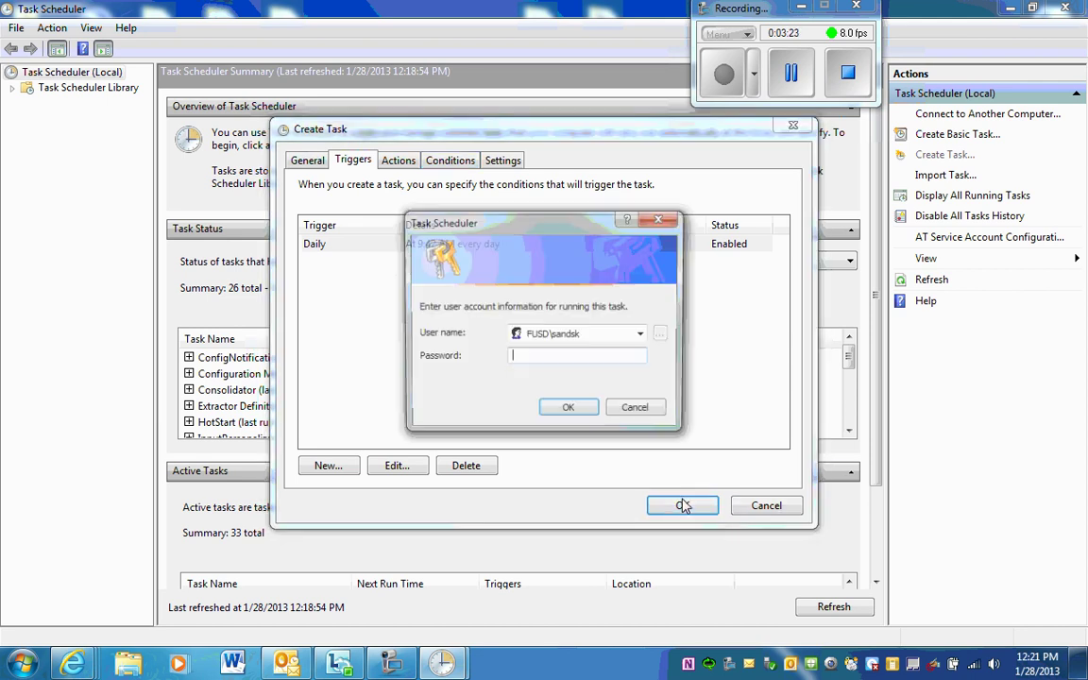